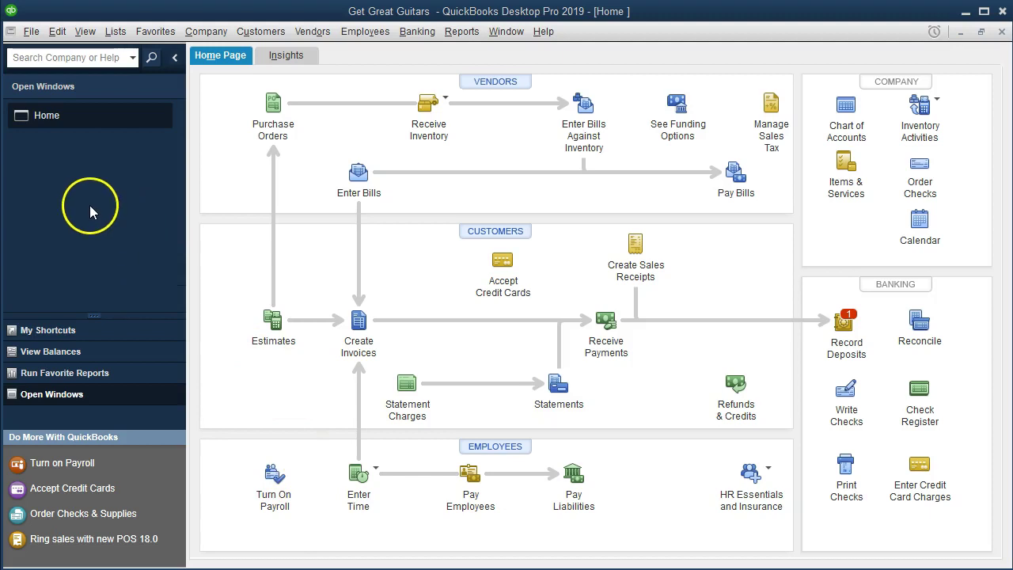
left_click(85, 32)
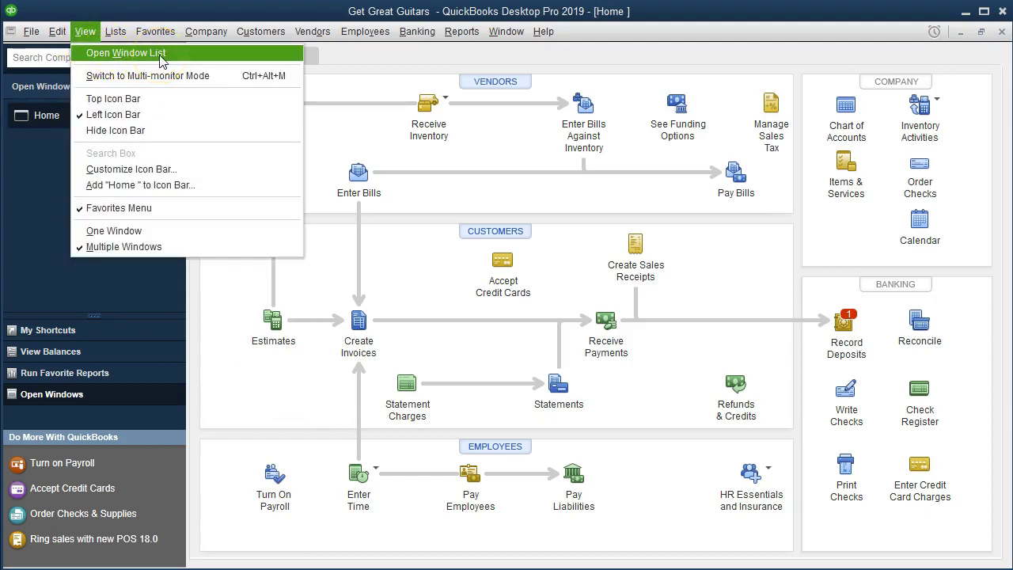
left_click(48, 171)
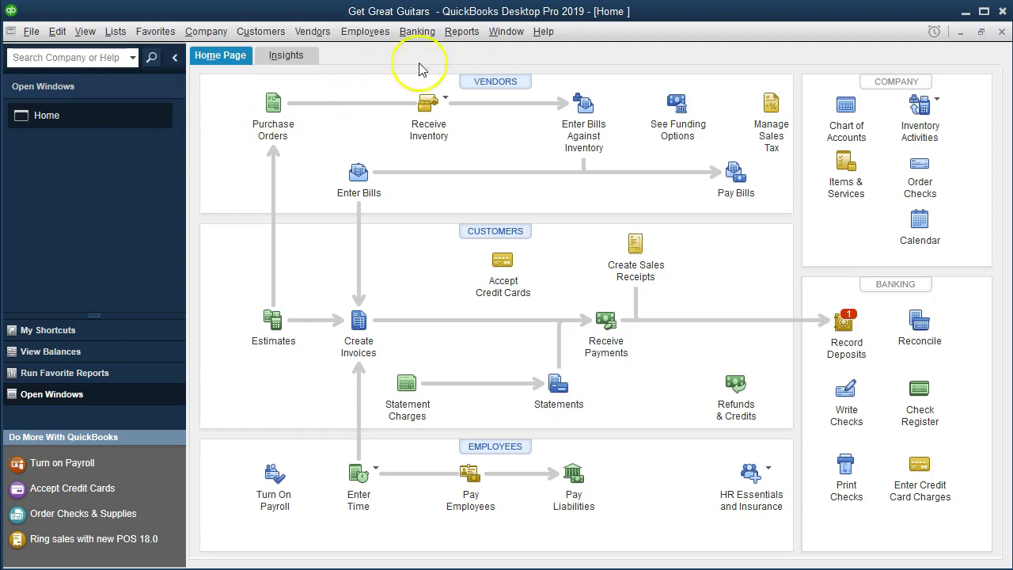
- Open the standard Balance Sheet report and set its as-of date to 12/31/2019
left_click(462, 32)
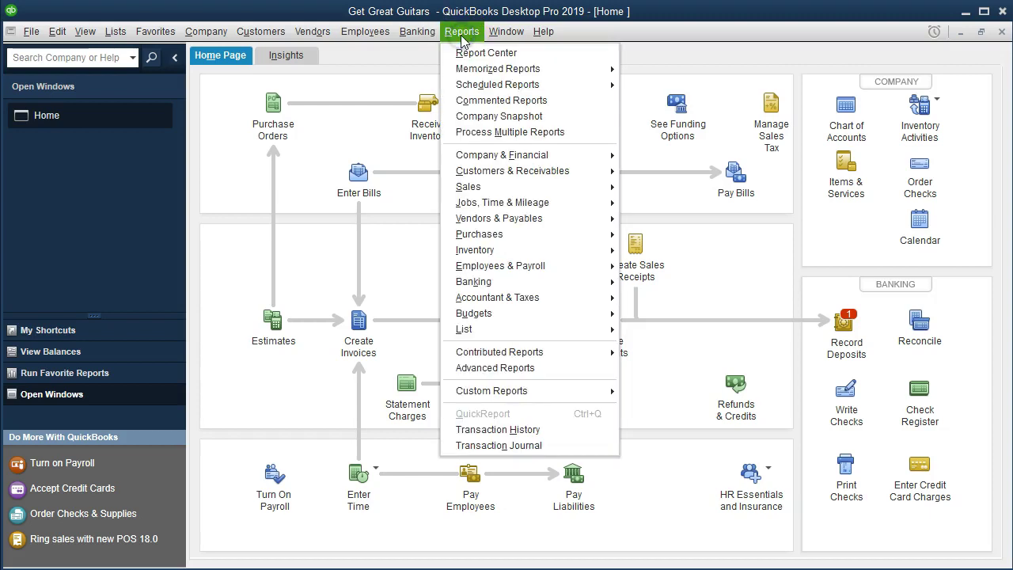
mouse_move(538, 156)
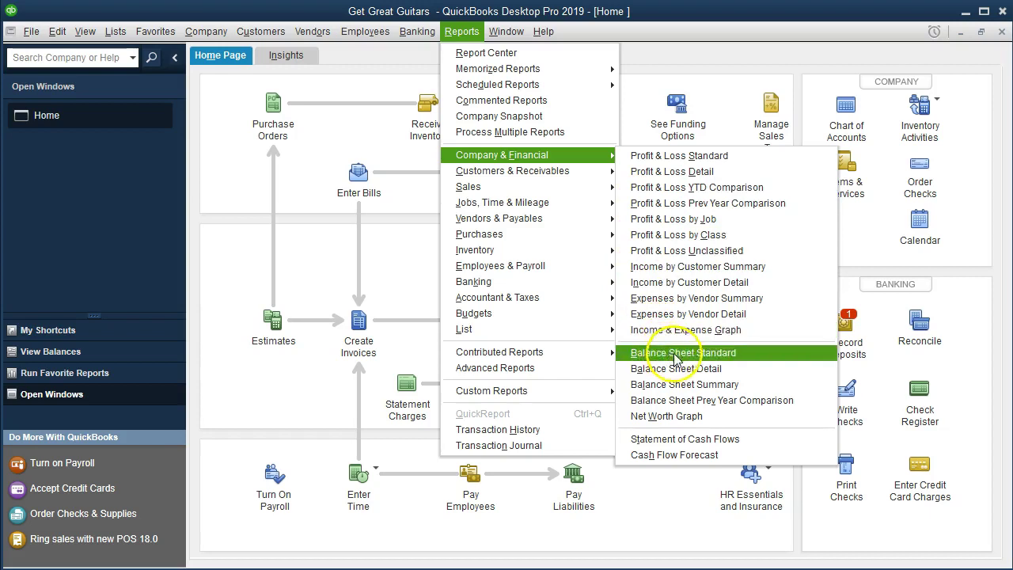
left_click(760, 356)
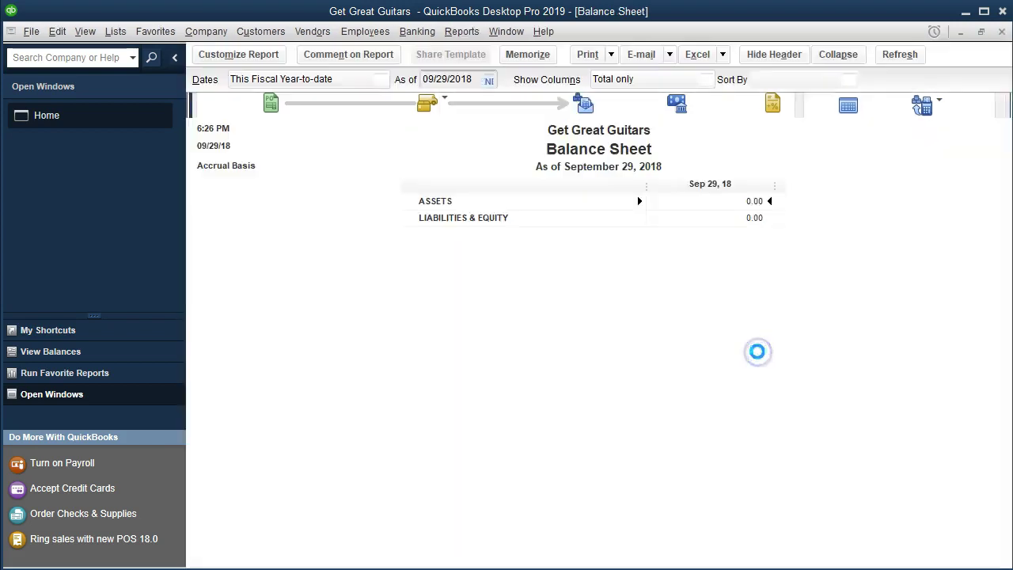
key("Tab")
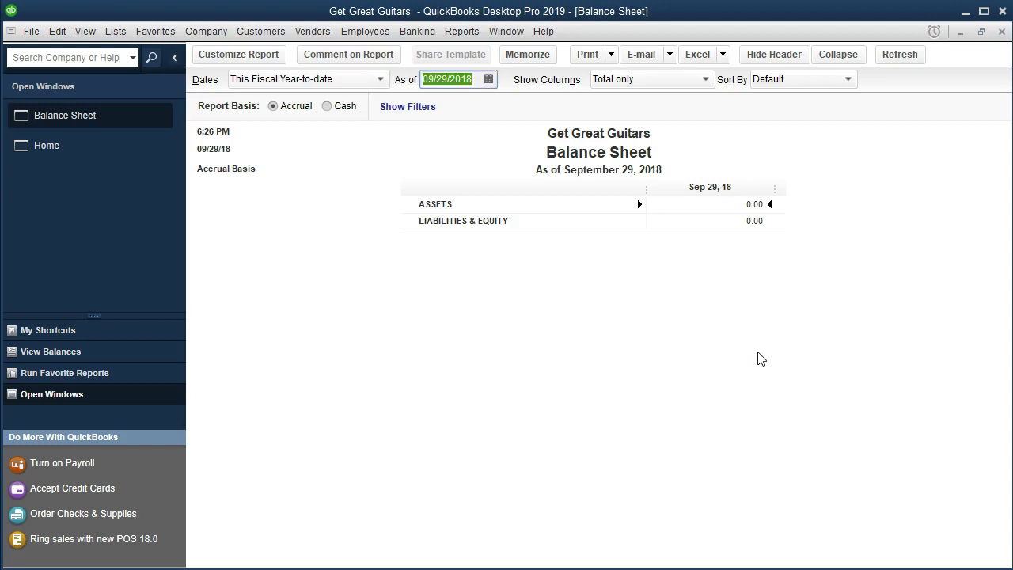
type("12/31/19")
key("Tab")
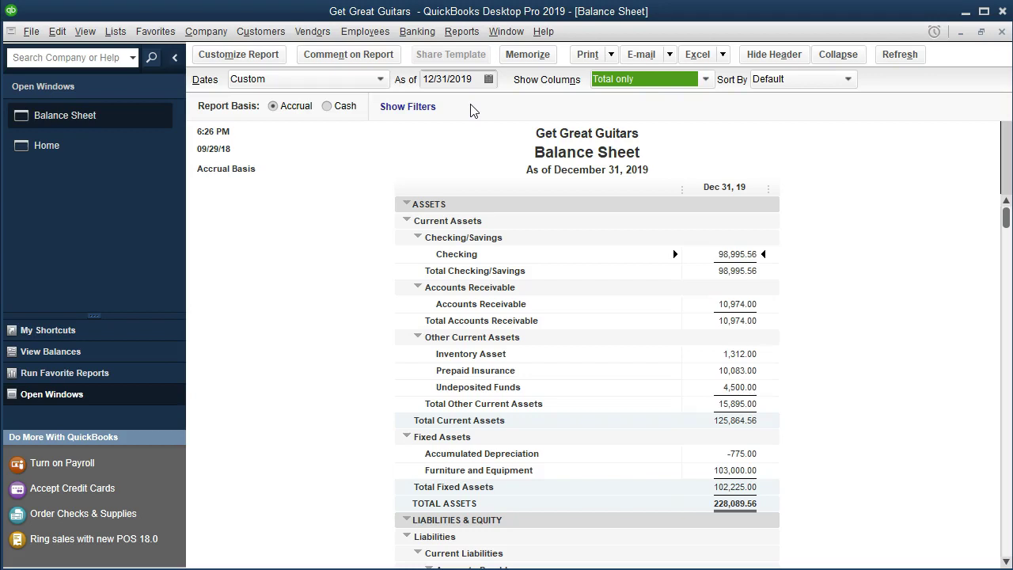
- Customize the Balance Sheet report to cover 02/01/2019 through 02/28/2019 and add a Previous Period subcolumn
left_click(281, 59)
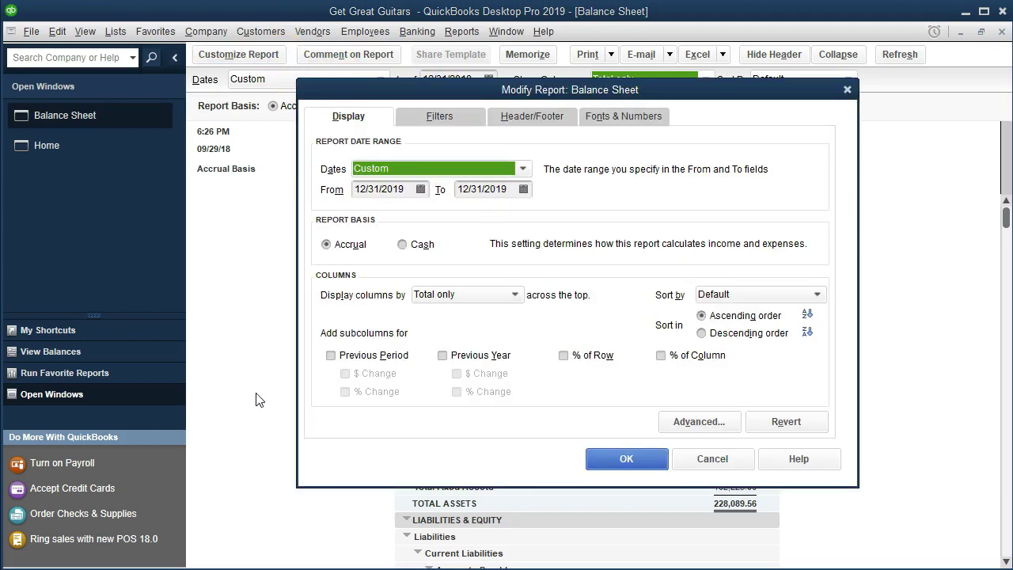
key("Tab")
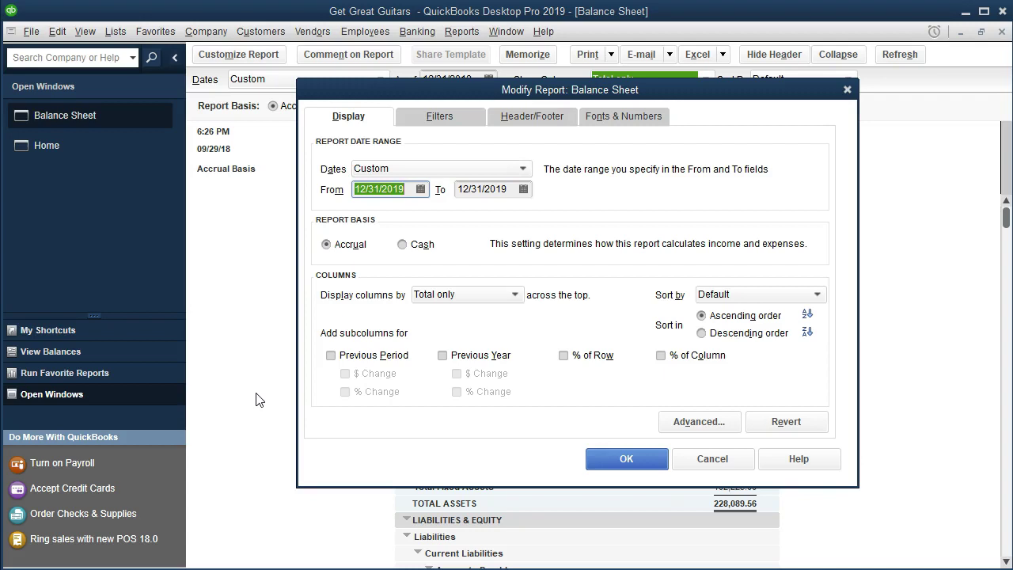
type("02/01/2019")
key("Tab")
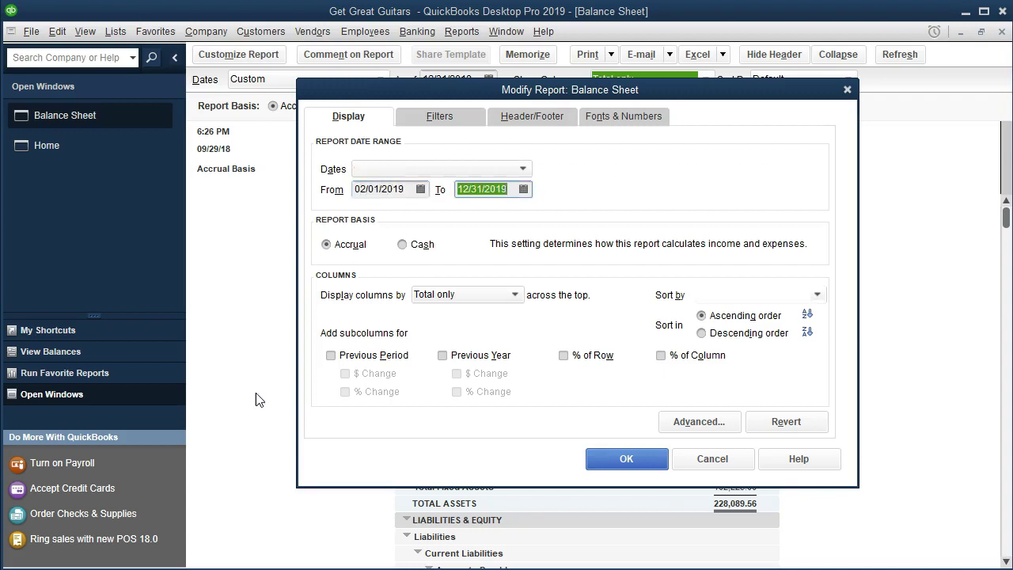
type("022819")
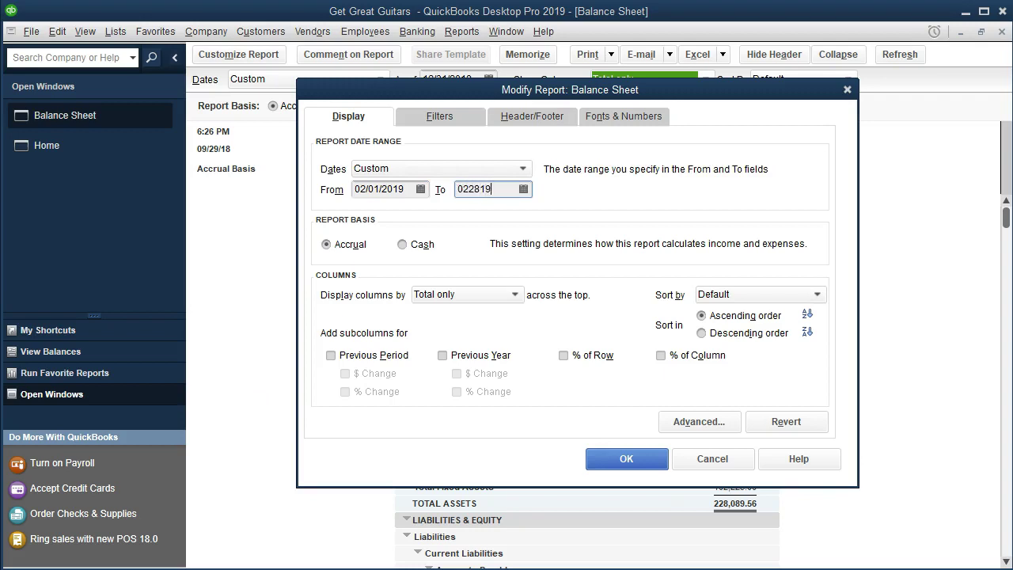
key("Tab")
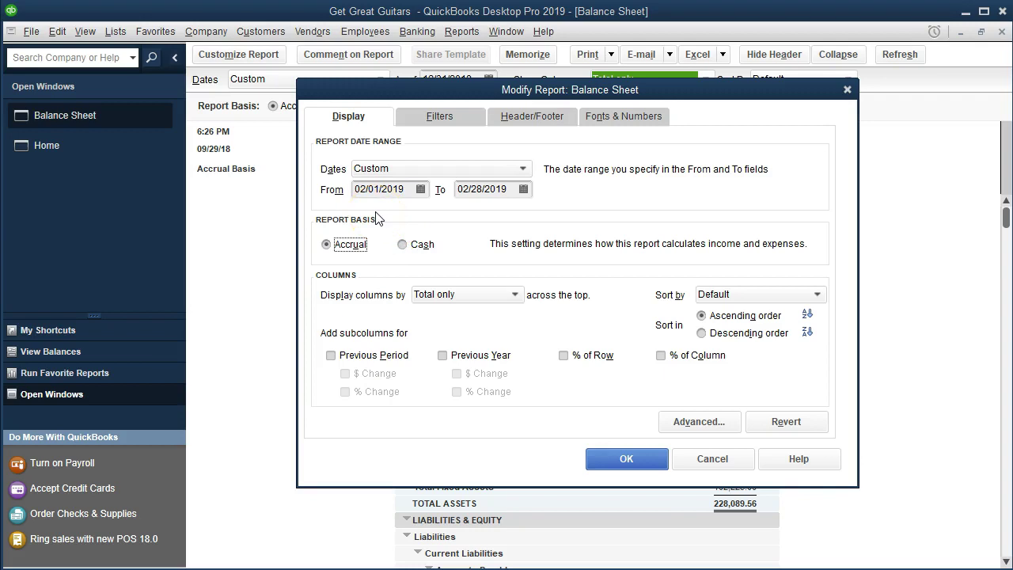
left_click(500, 208)
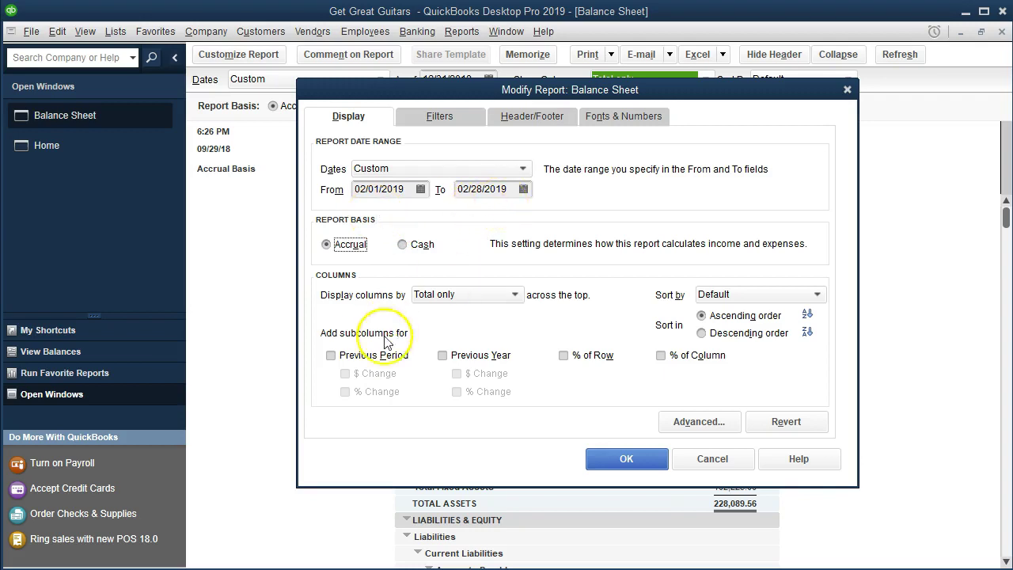
left_click(331, 356)
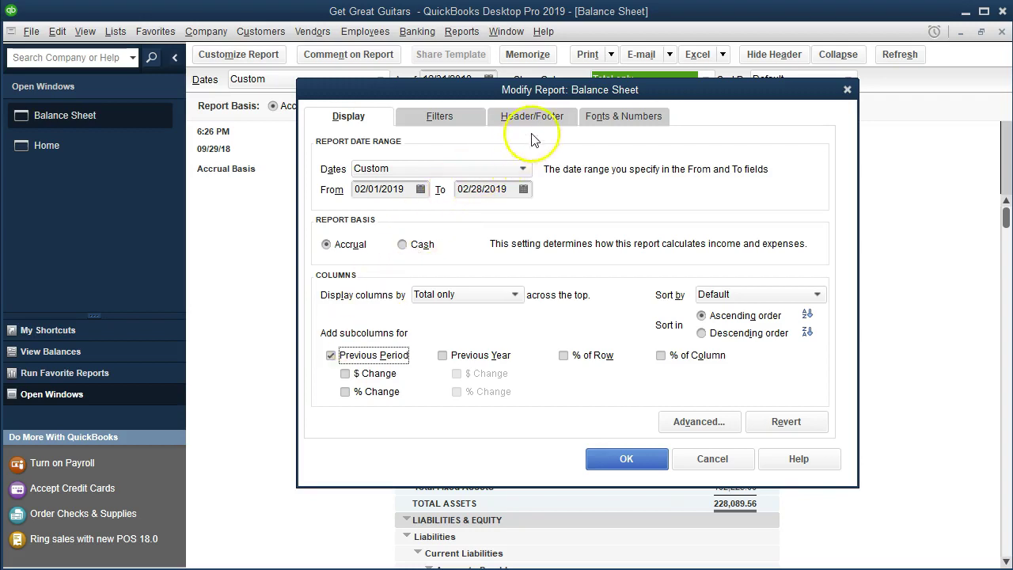
- Turn off the time prepared, the report basis and header printing on pages after the first page
left_click(546, 118)
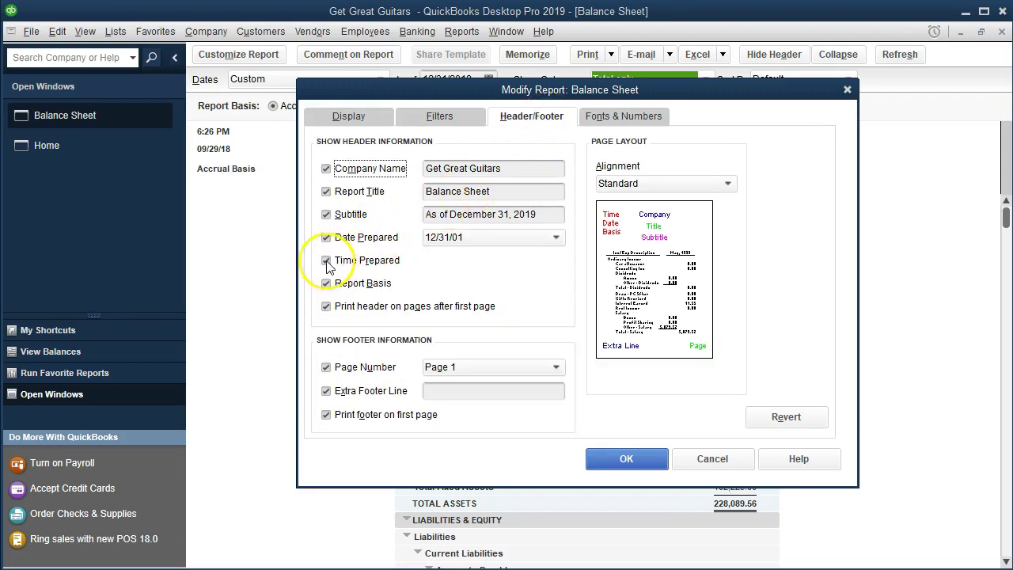
left_click(326, 260)
left_click(327, 283)
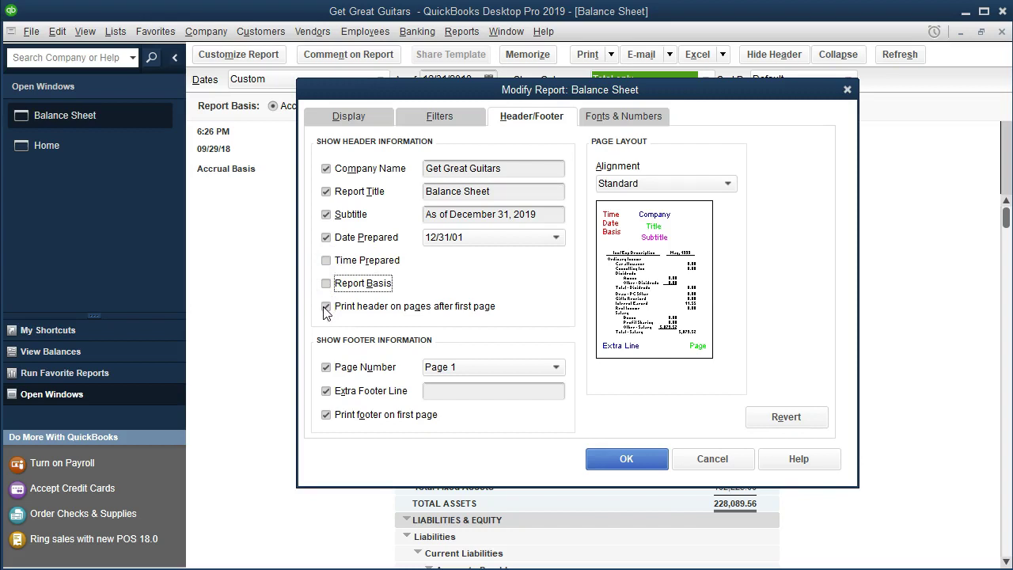
left_click(326, 306)
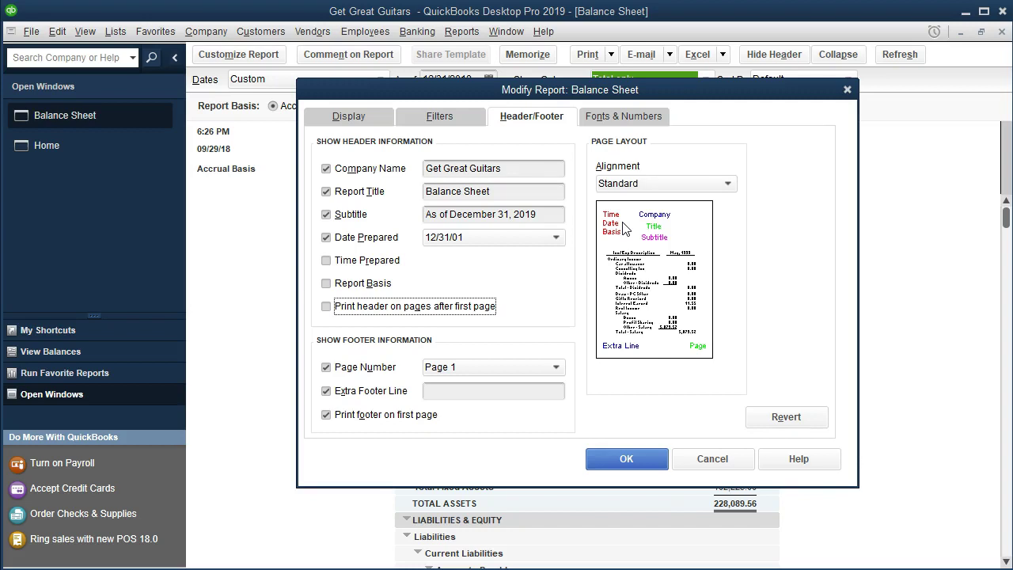
- Change the report title to "Comparative Balance Sheet" and the subtitle to "Jan. & Feb 2019"
left_click(425, 192)
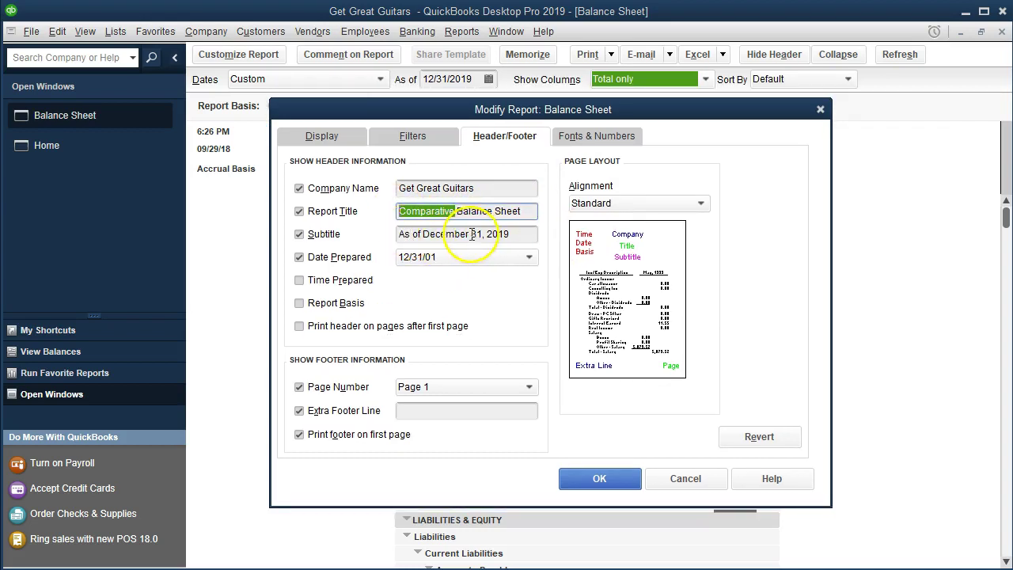
left_click(472, 234)
key("BackSpace")
key("BackSpace")
key("BackSpace")
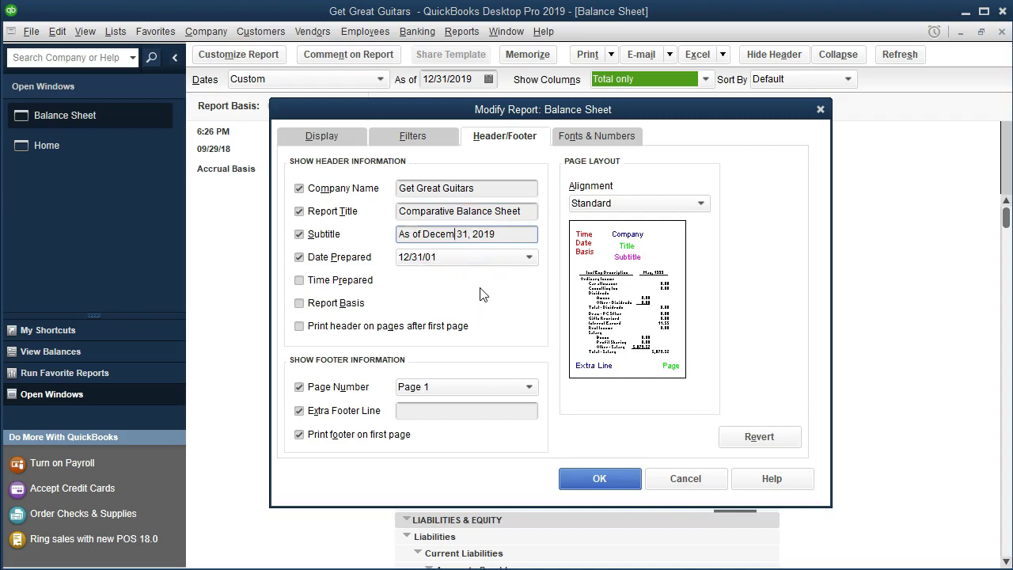
key("BackSpace")
key("BackSpace")
key("BackSpace")
key("BackSpace")
key("BackSpace")
key("BackSpace")
key("BackSpace")
key("BackSpace")
key("BackSpace")
key("BackSpace")
key("BackSpace")
type("Jan. & ")
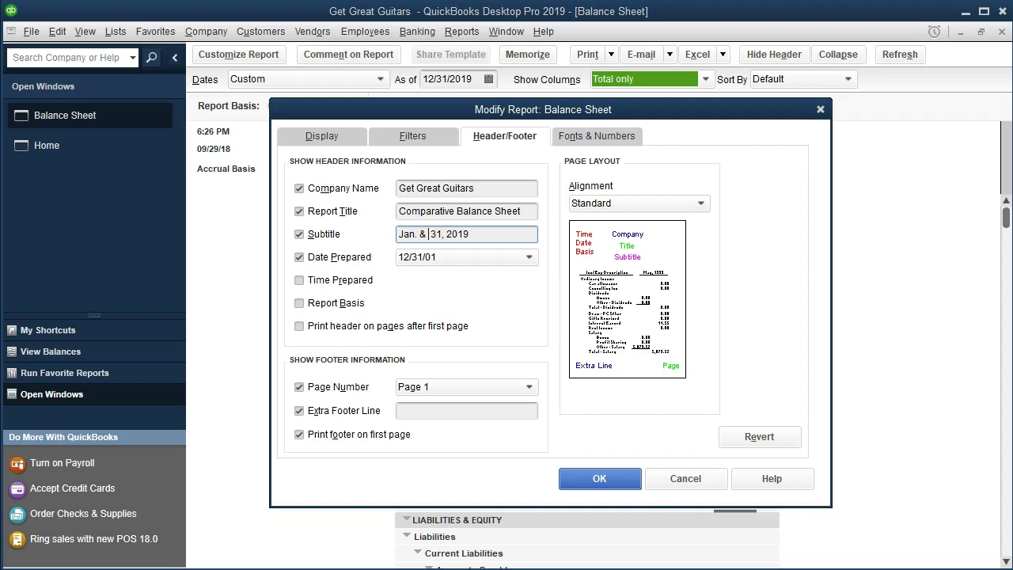
type("Feb")
key("BackSpace")
key("BackSpace")
key("BackSpace")
key("BackSpace")
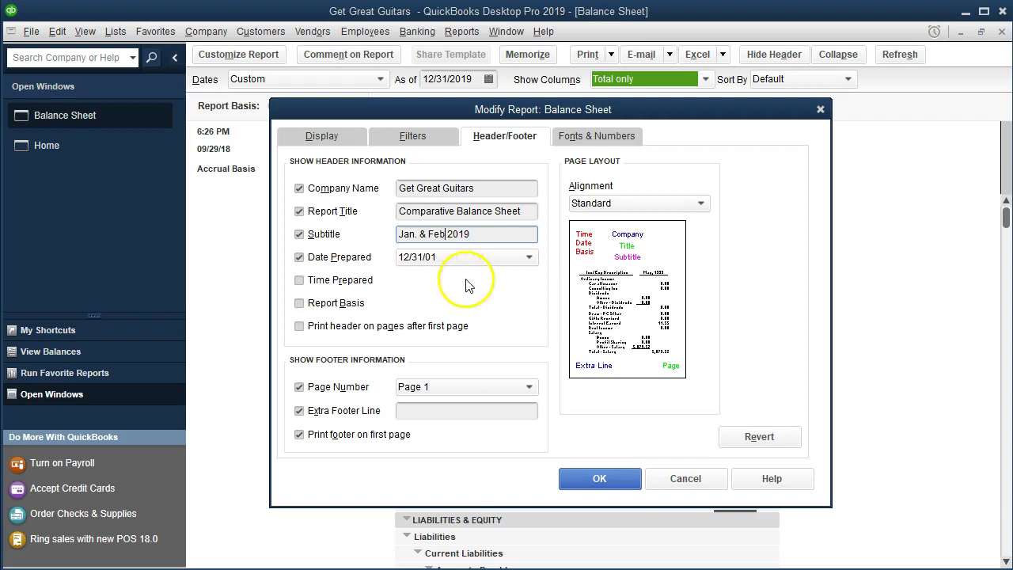
- Remove the date prepared from the header and apply the report customization
left_click(299, 257)
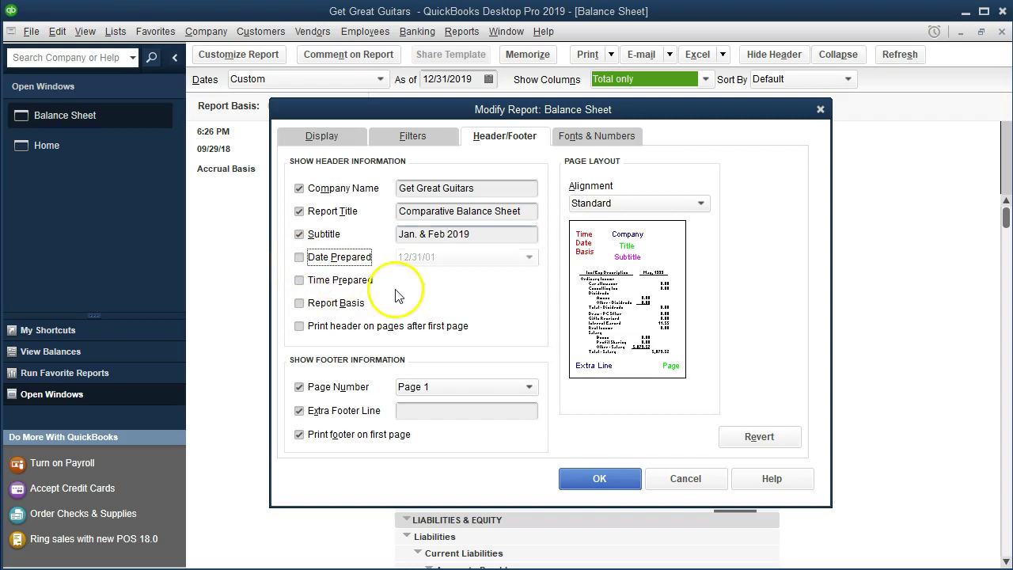
left_click(588, 476)
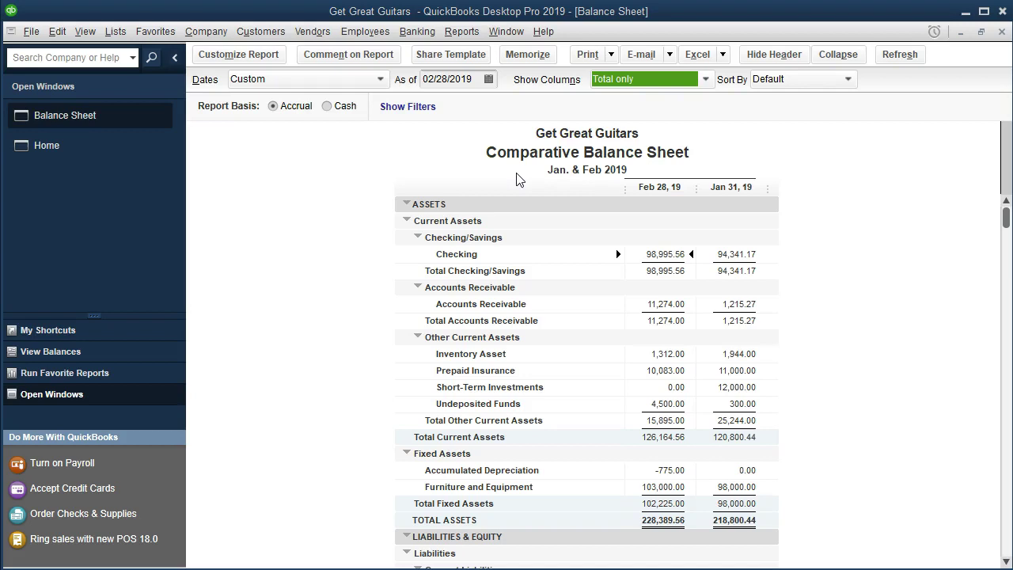
- Memorize the report as "Comparative Balance Sheet" in the memorized report group named after a person's surname
left_click(526, 55)
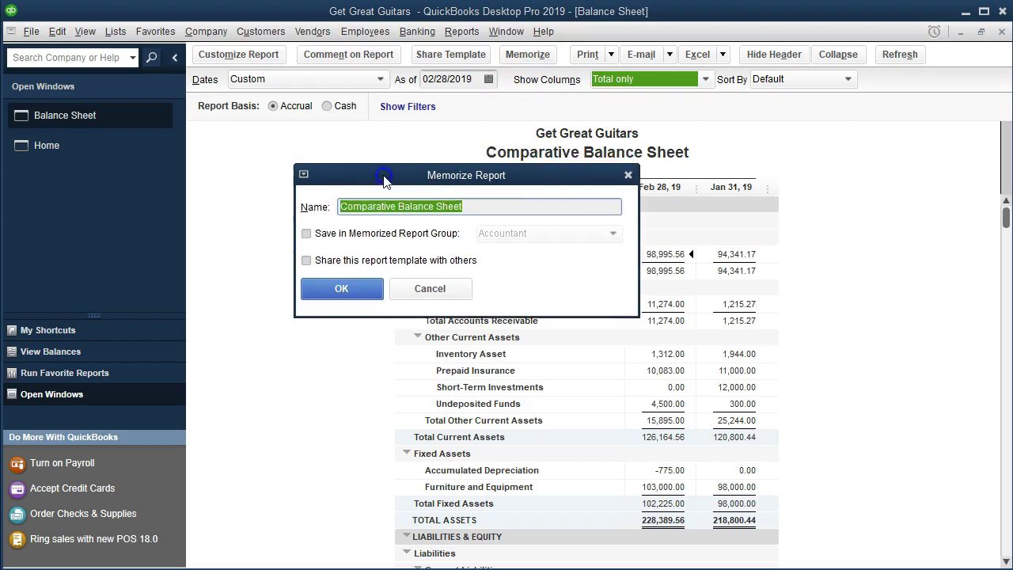
left_click_drag(383, 181, 431, 199)
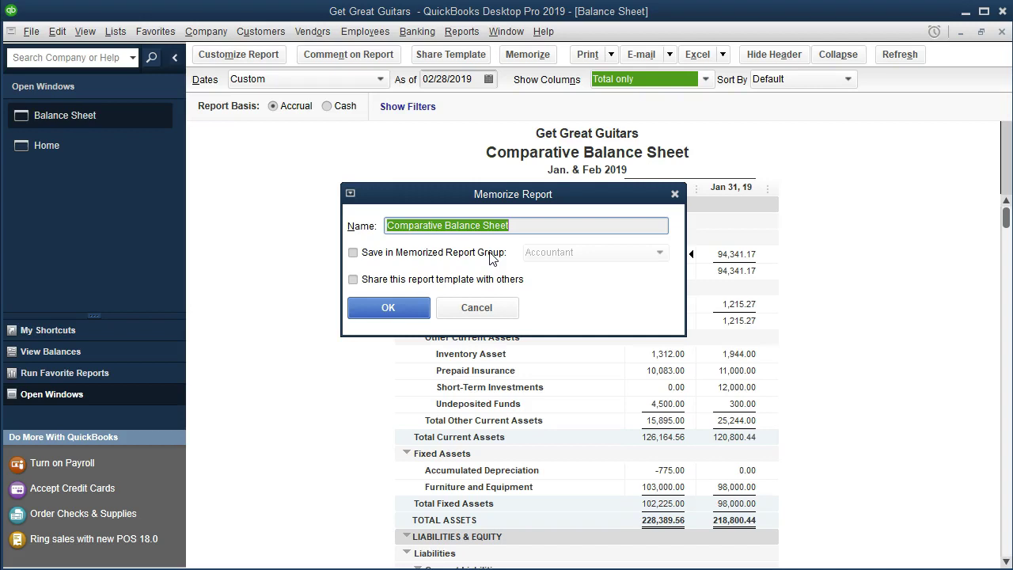
left_click(353, 253)
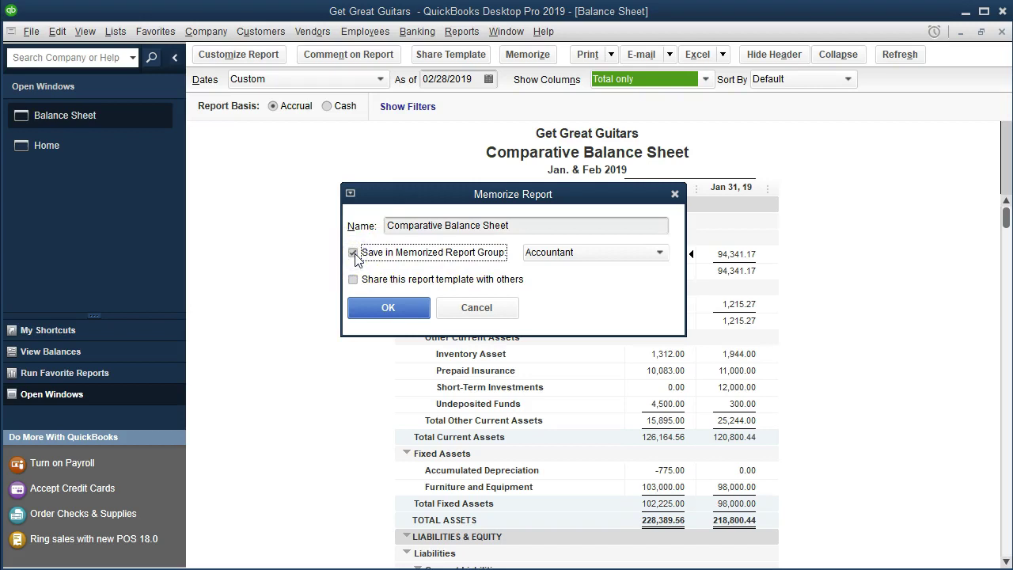
left_click(630, 257)
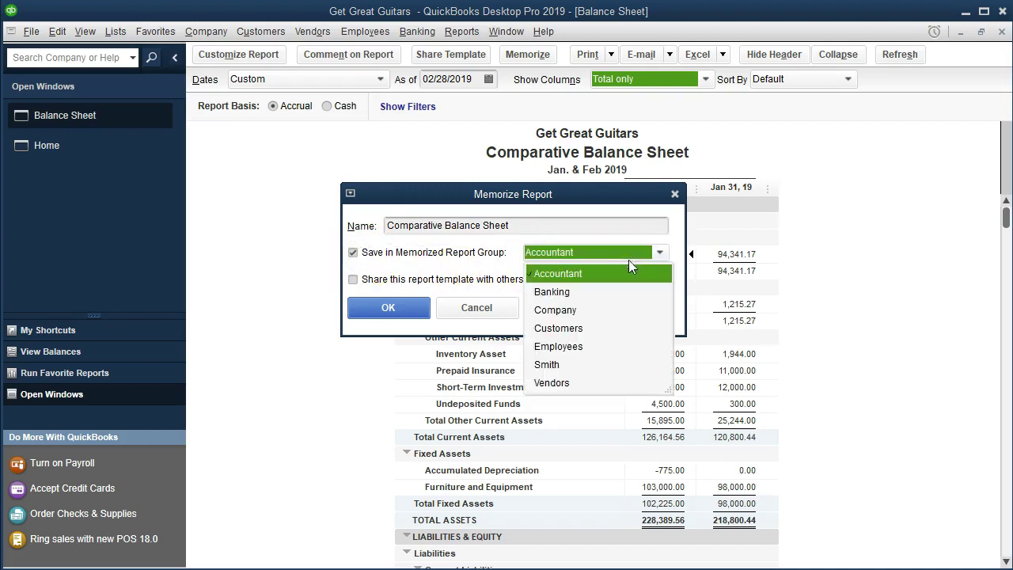
left_click(549, 365)
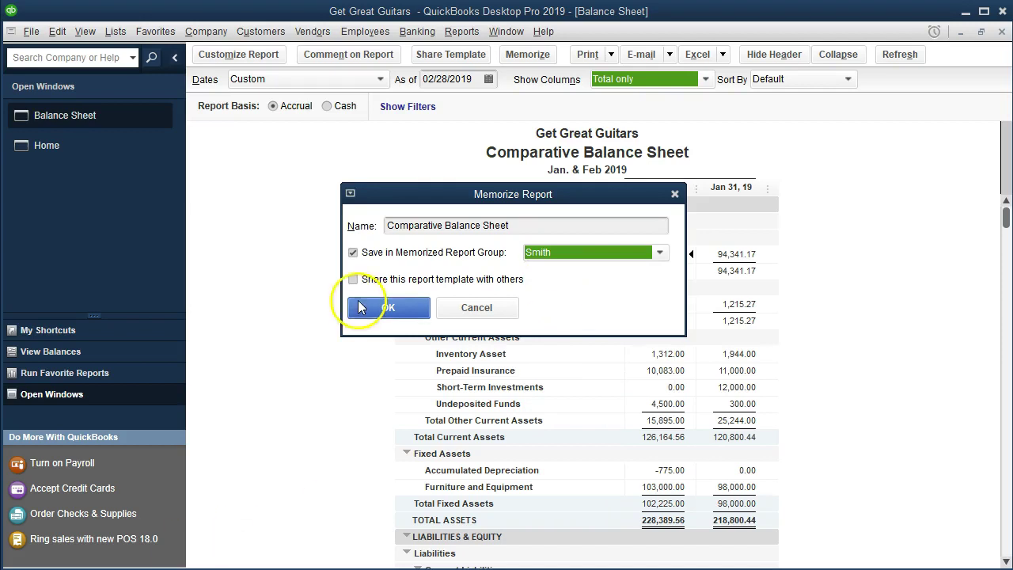
left_click(388, 313)
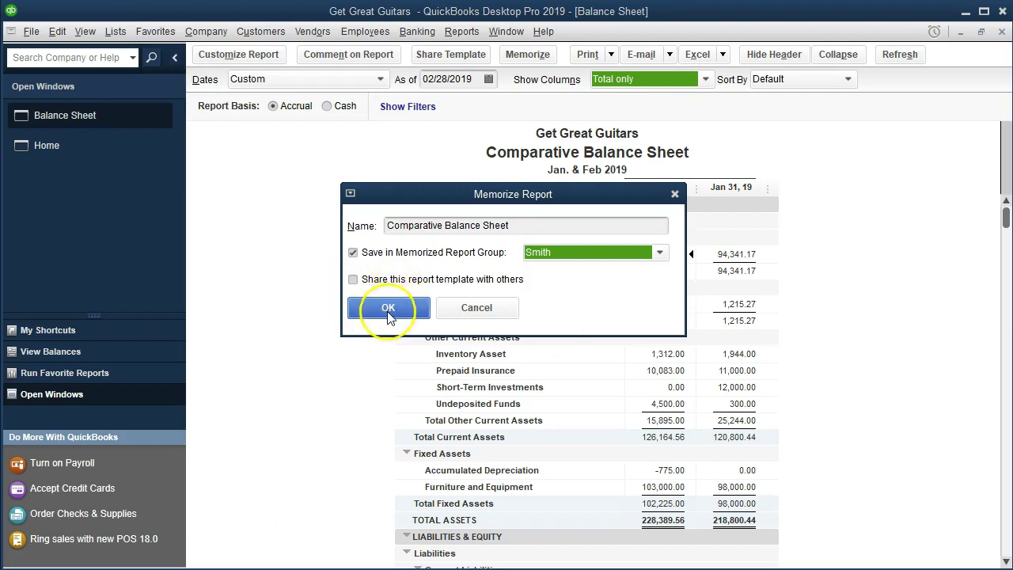
left_click(388, 312)
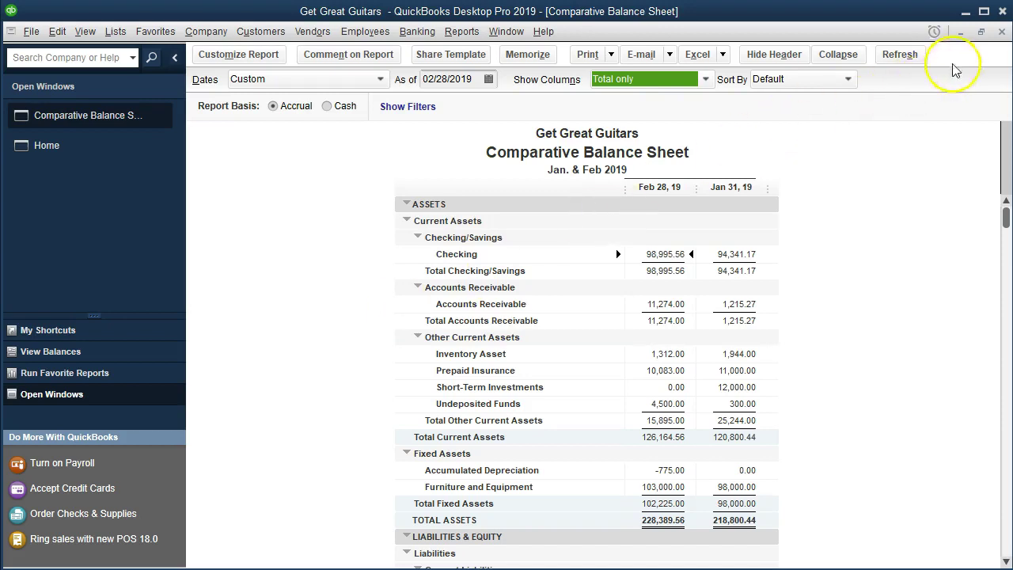
- Close the Comparative Balance Sheet report and open the Report Center
left_click(1001, 35)
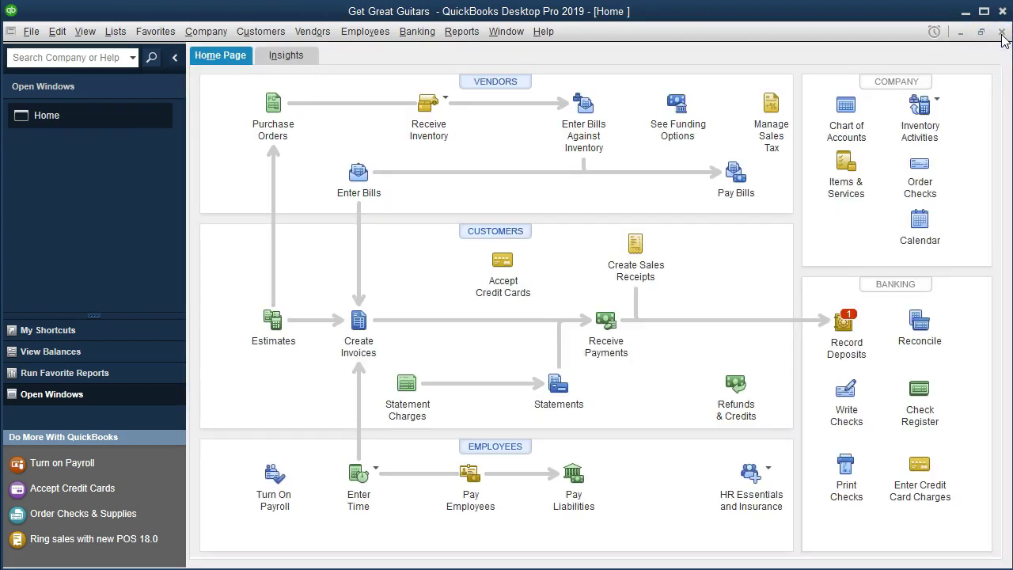
left_click(462, 32)
mouse_move(467, 68)
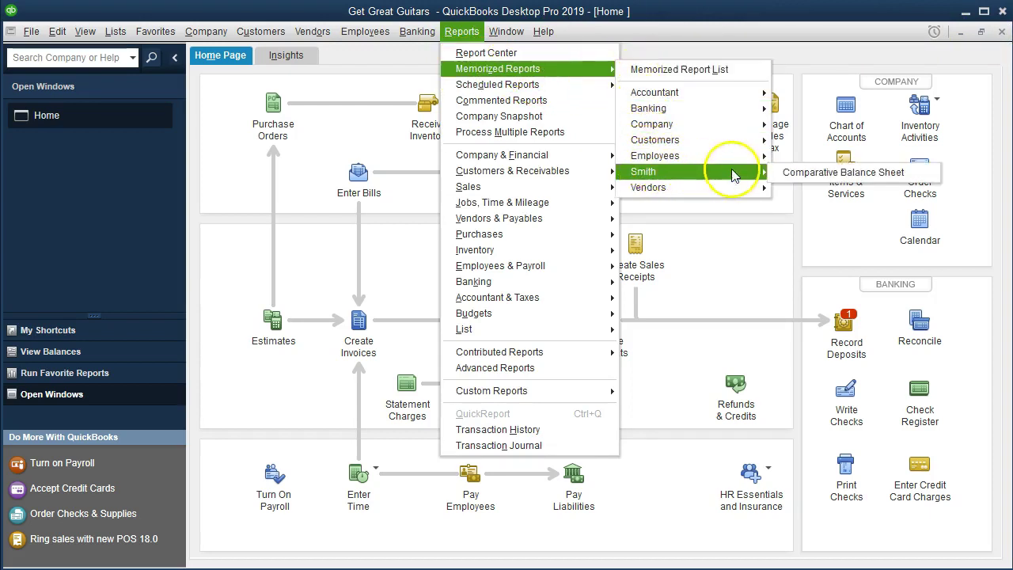
mouse_move(761, 172)
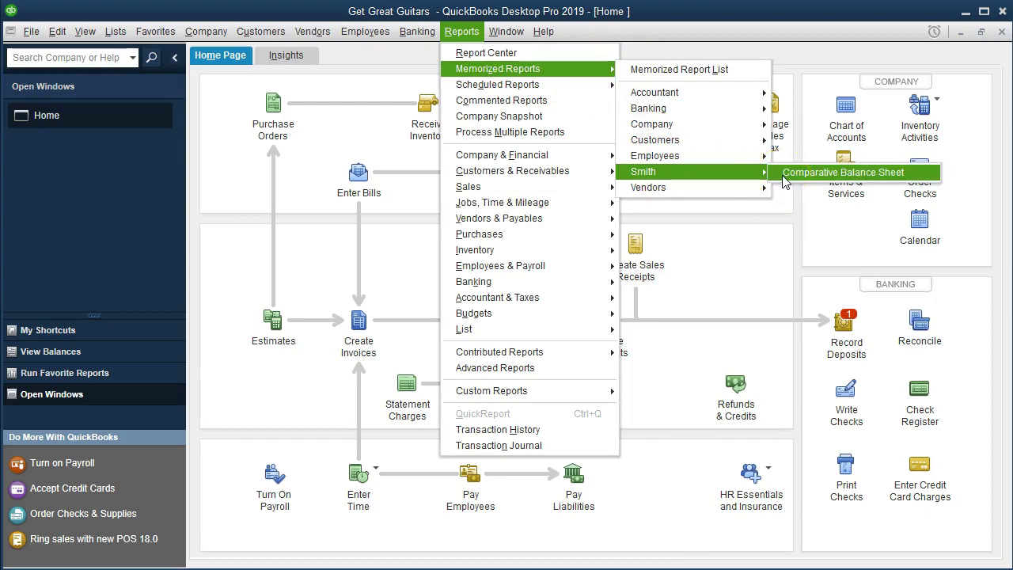
left_click(524, 54)
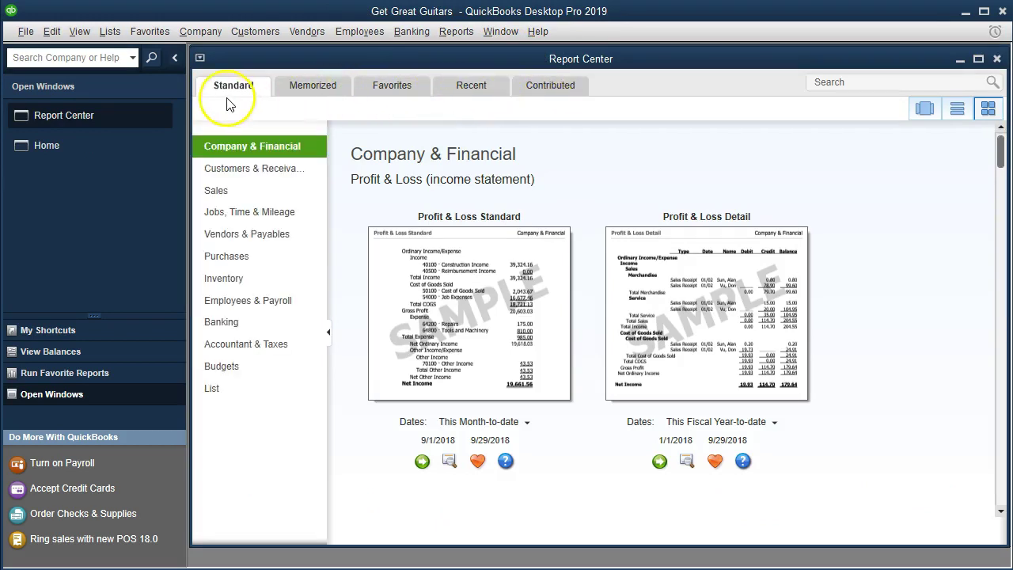
- Maximize the Report Center and run the memorized Comparative Balance Sheet from the group named after a person's surname
left_click(294, 91)
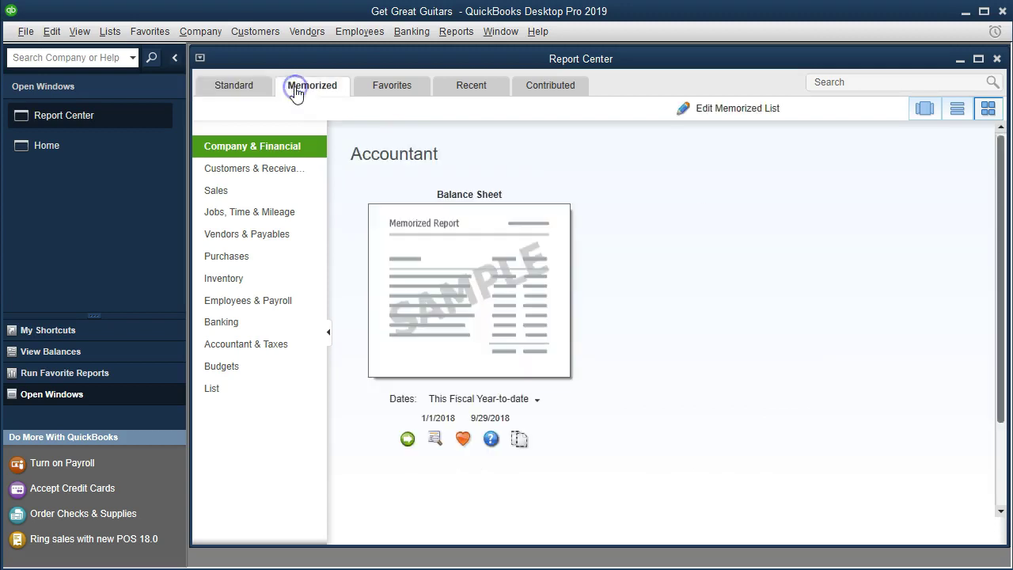
left_click(977, 59)
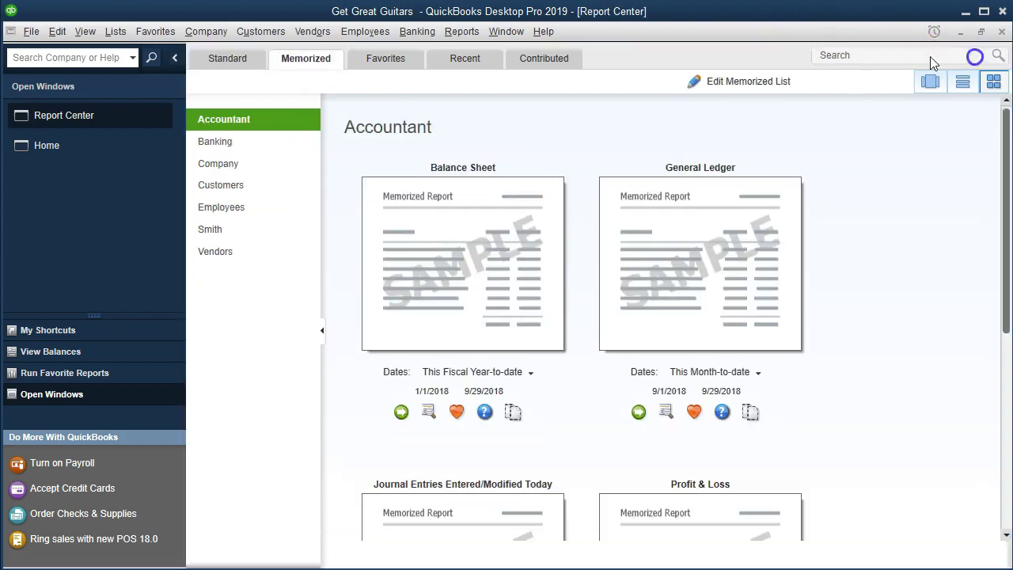
left_click(229, 236)
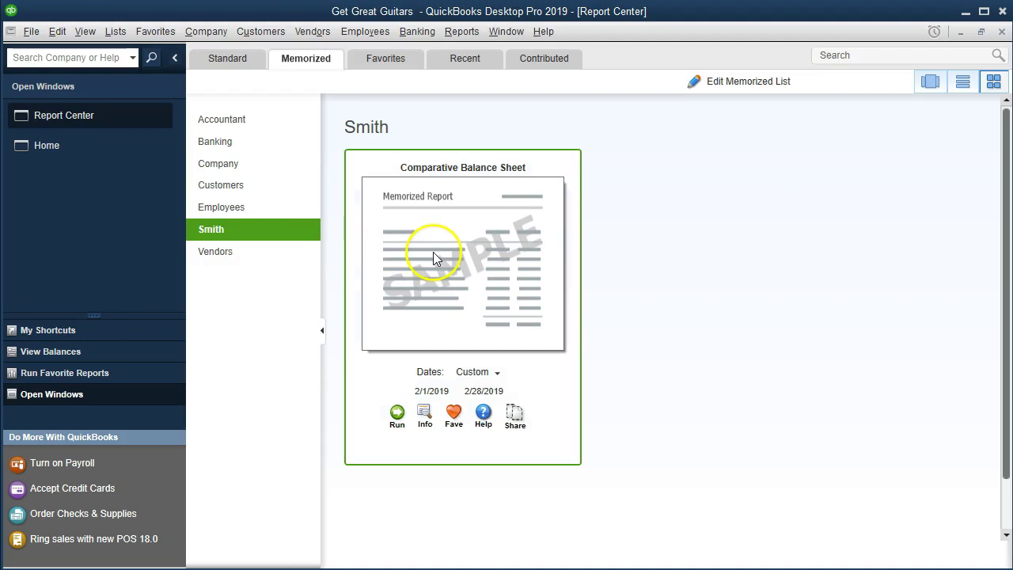
left_click(433, 251)
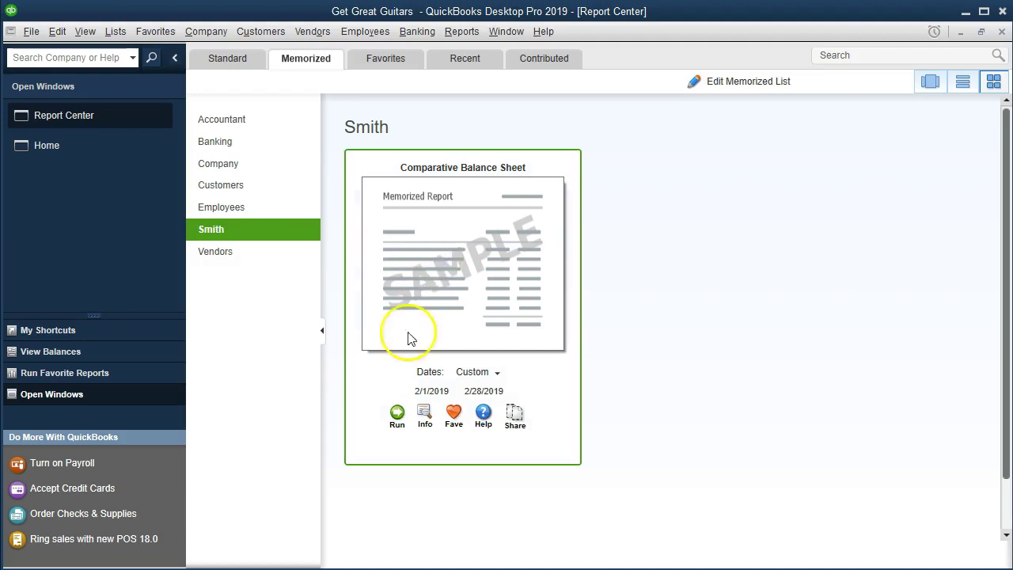
left_click(398, 416)
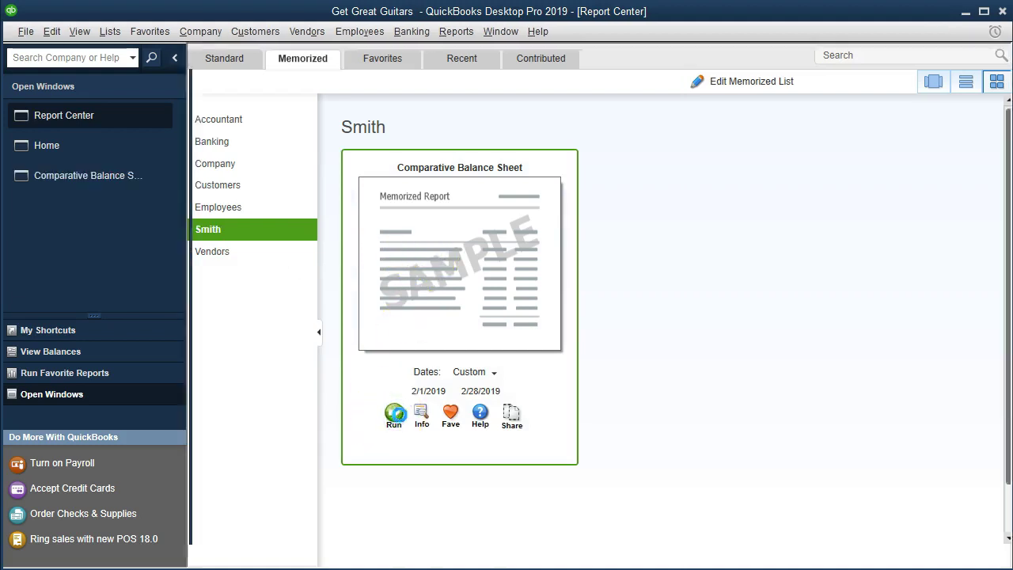